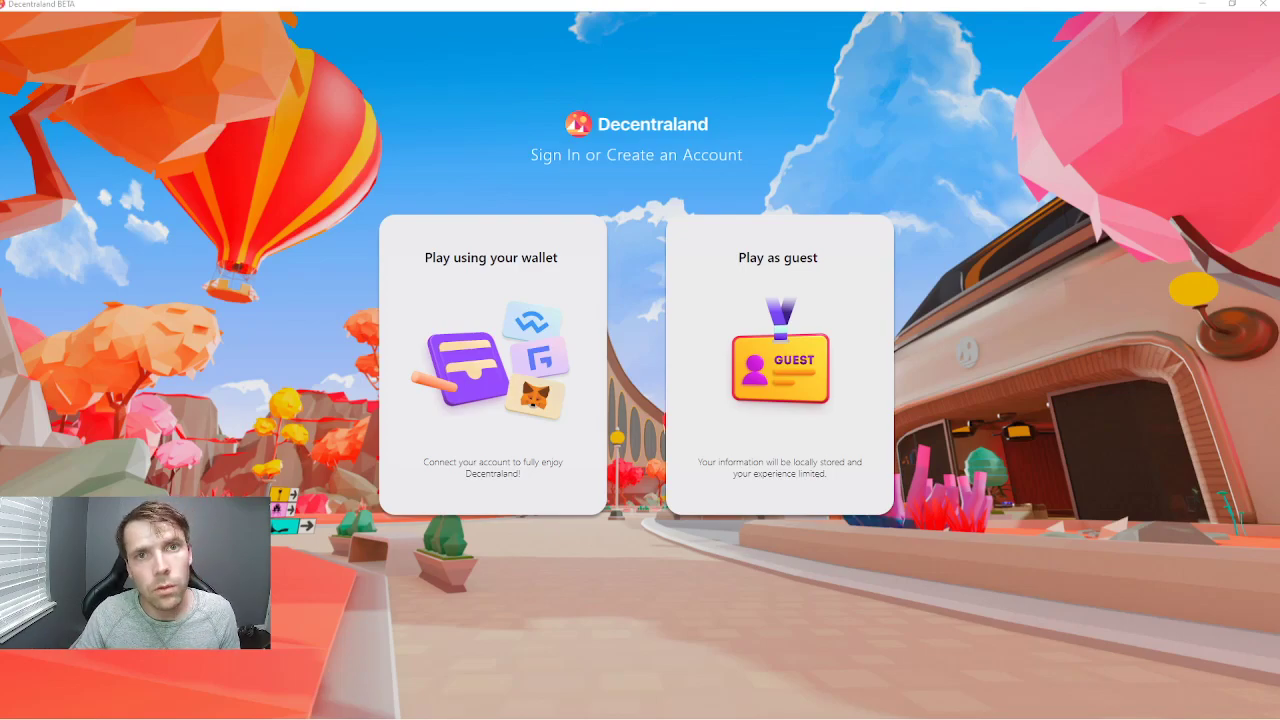
Choose 'Continue with wallet' to bring up the WalletConnect QR code.
{"action": "mouse_move", "coordinate": [498, 433]}
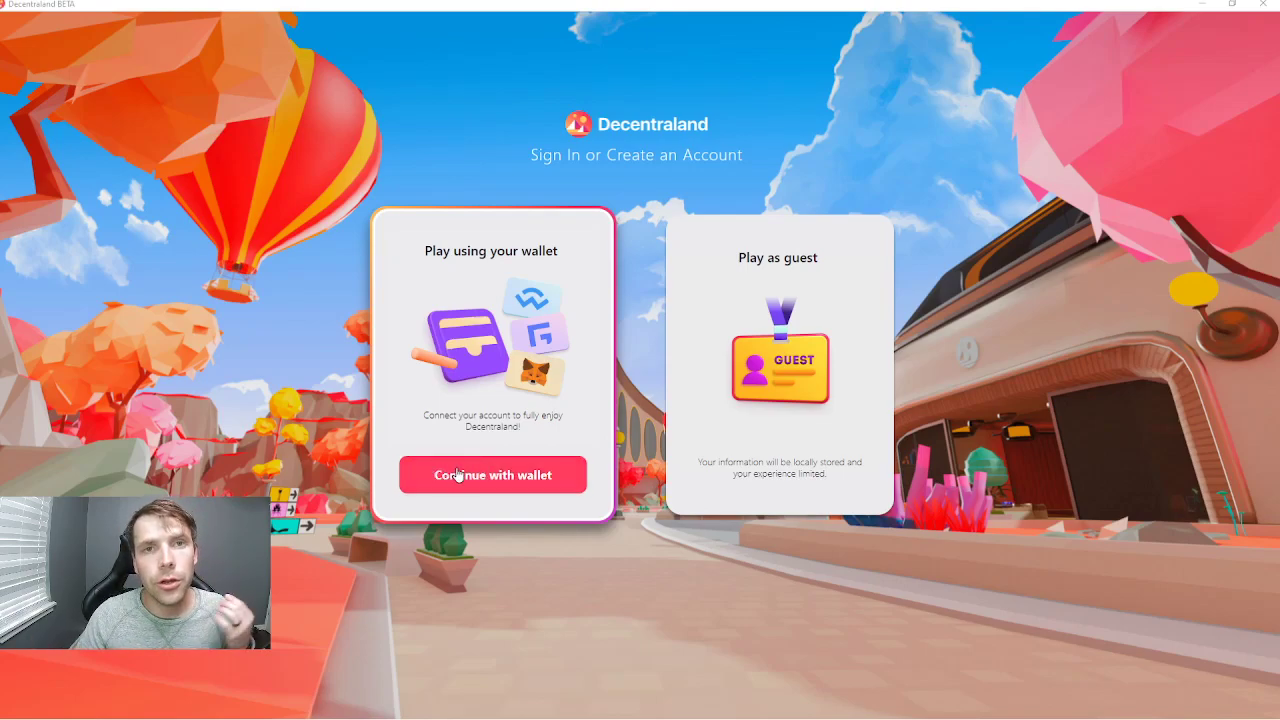
{"action": "left_click", "coordinate": [465, 477]}
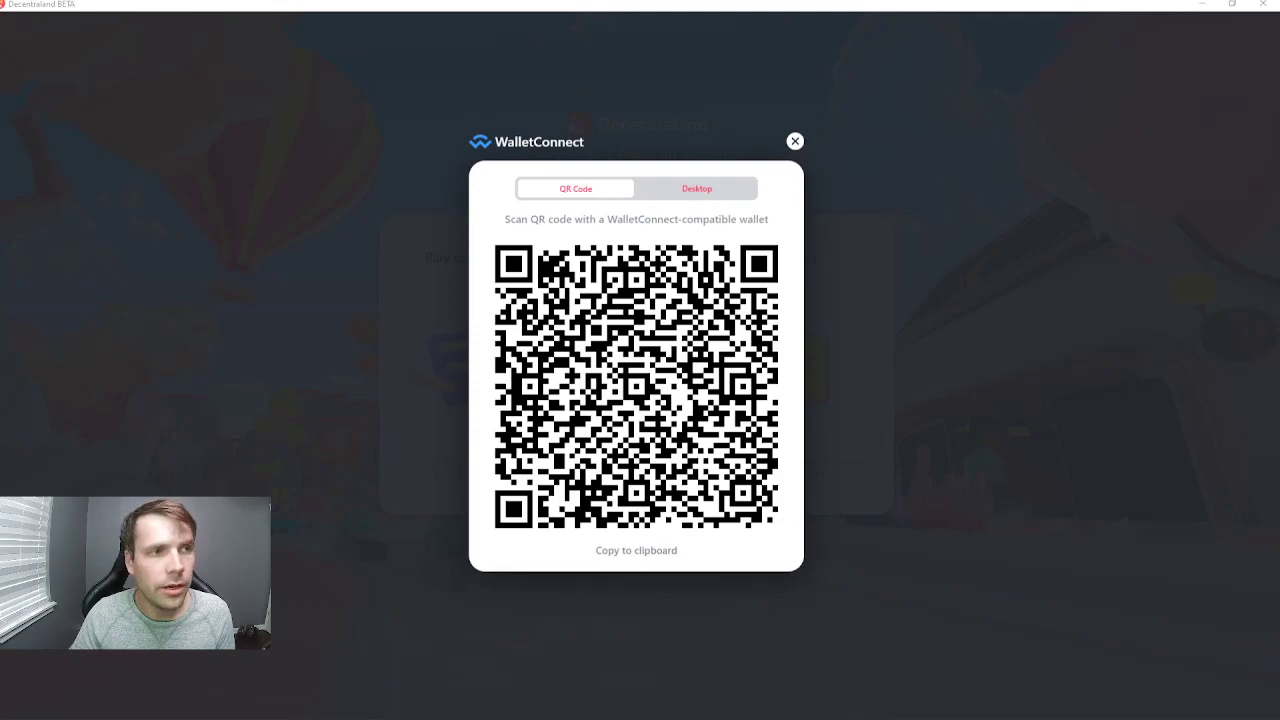
Move the Infinity Wallet window over the sign-in, then dismiss it to reveal the QR code.
{"action": "left_click_drag", "start_coordinate": [0, 120], "coordinate": [605, 86]}
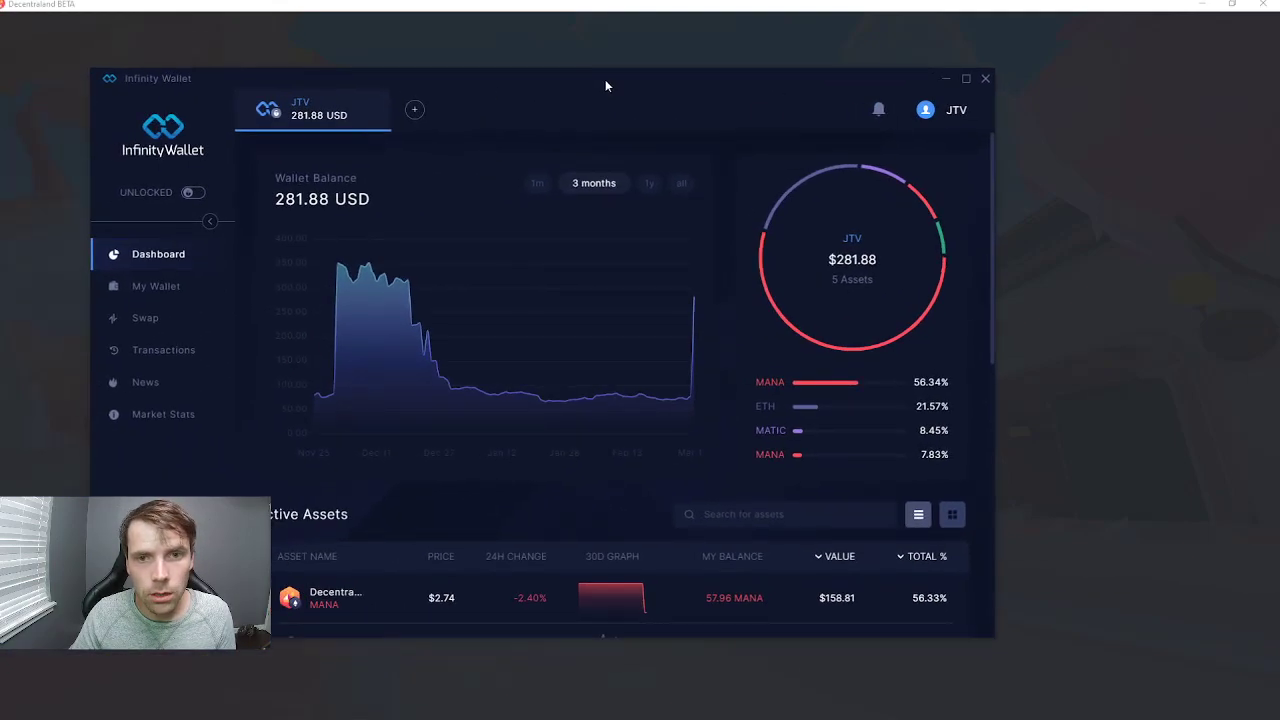
{"action": "left_click_drag", "start_coordinate": [488, 69], "coordinate": [466, 78]}
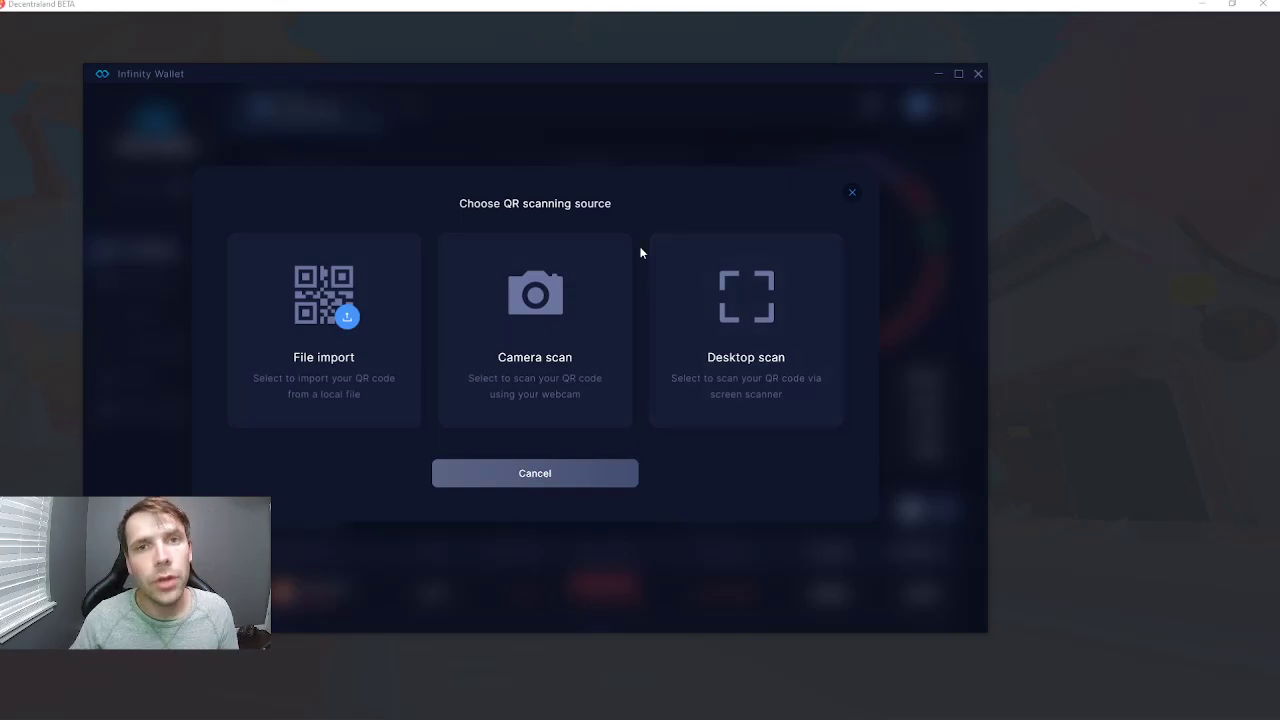
{"action": "left_click", "coordinate": [938, 73]}
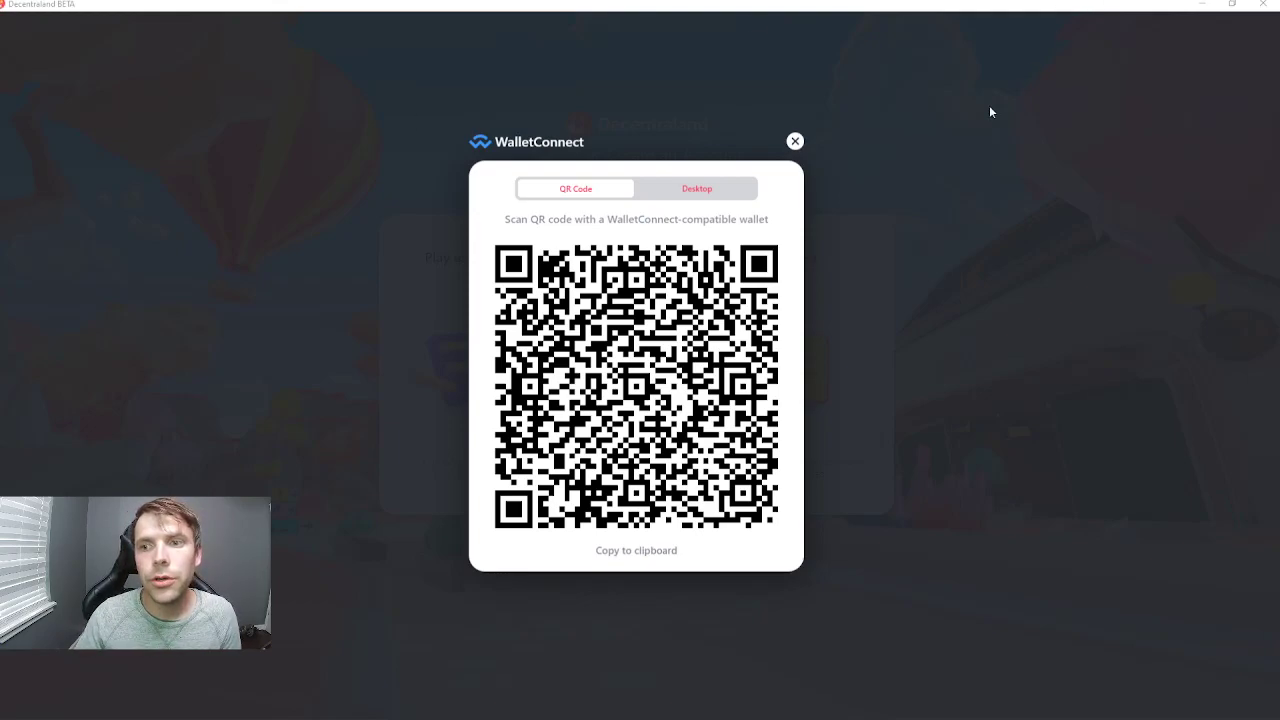
Switch the WalletConnect modal from the QR code to the Desktop wallet list.
{"action": "left_click", "coordinate": [707, 190]}
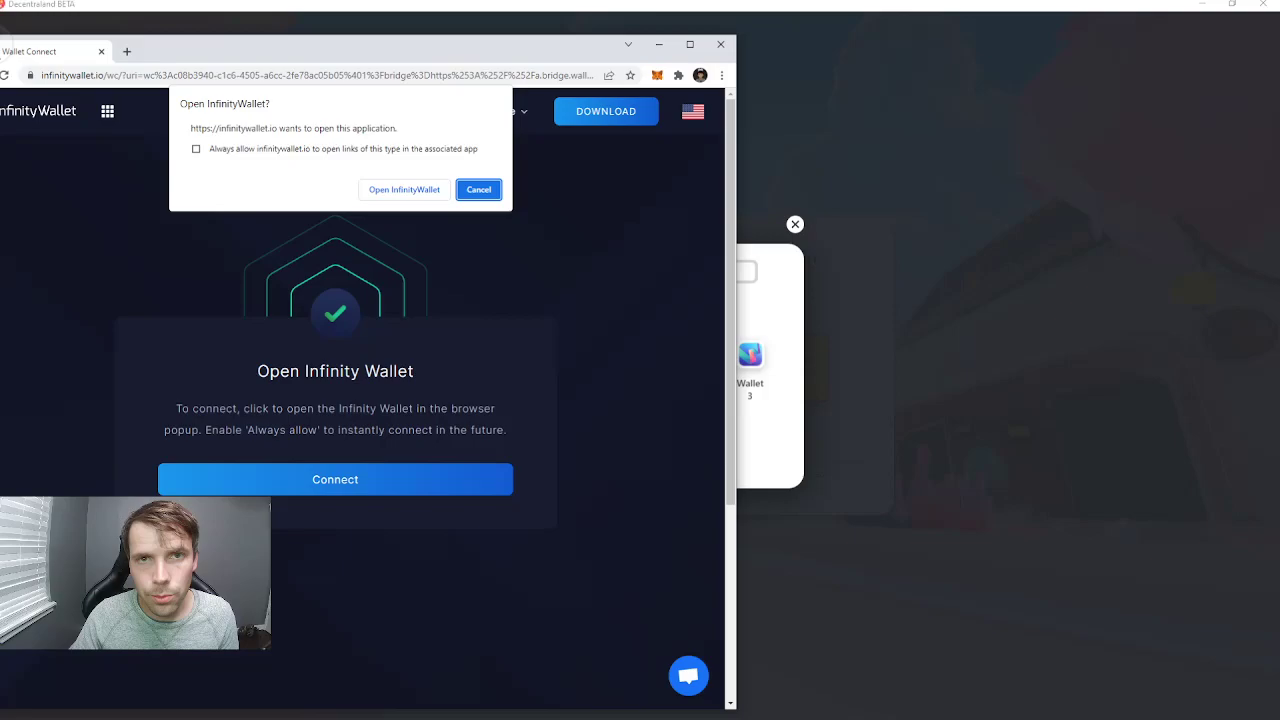
Center the Chrome connect page and let it open the Infinity Wallet desktop app.
{"action": "mouse_move", "coordinate": [250, 46]}
{"action": "left_mouse_down"}
{"action": "mouse_move", "coordinate": [21, 69]}
{"action": "mouse_move", "coordinate": [503, 41]}
{"action": "mouse_move", "coordinate": [476, 30]}
{"action": "left_mouse_up"}
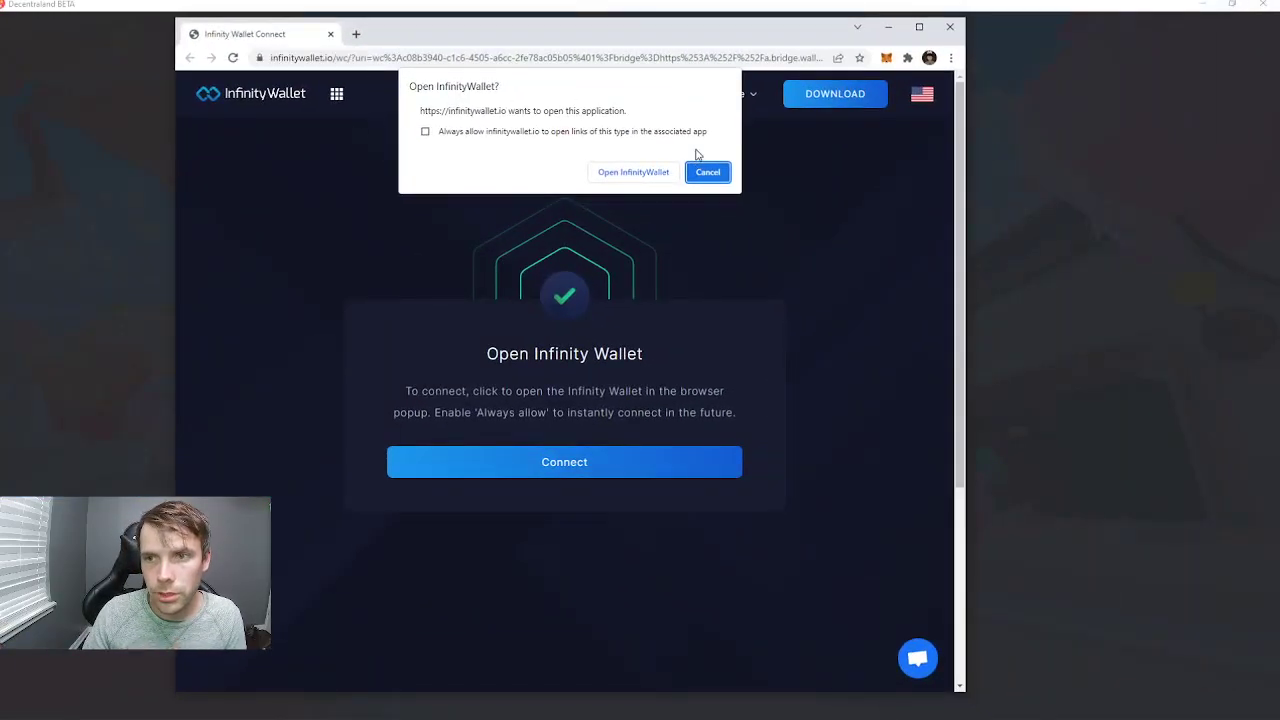
{"action": "left_click", "coordinate": [623, 178]}
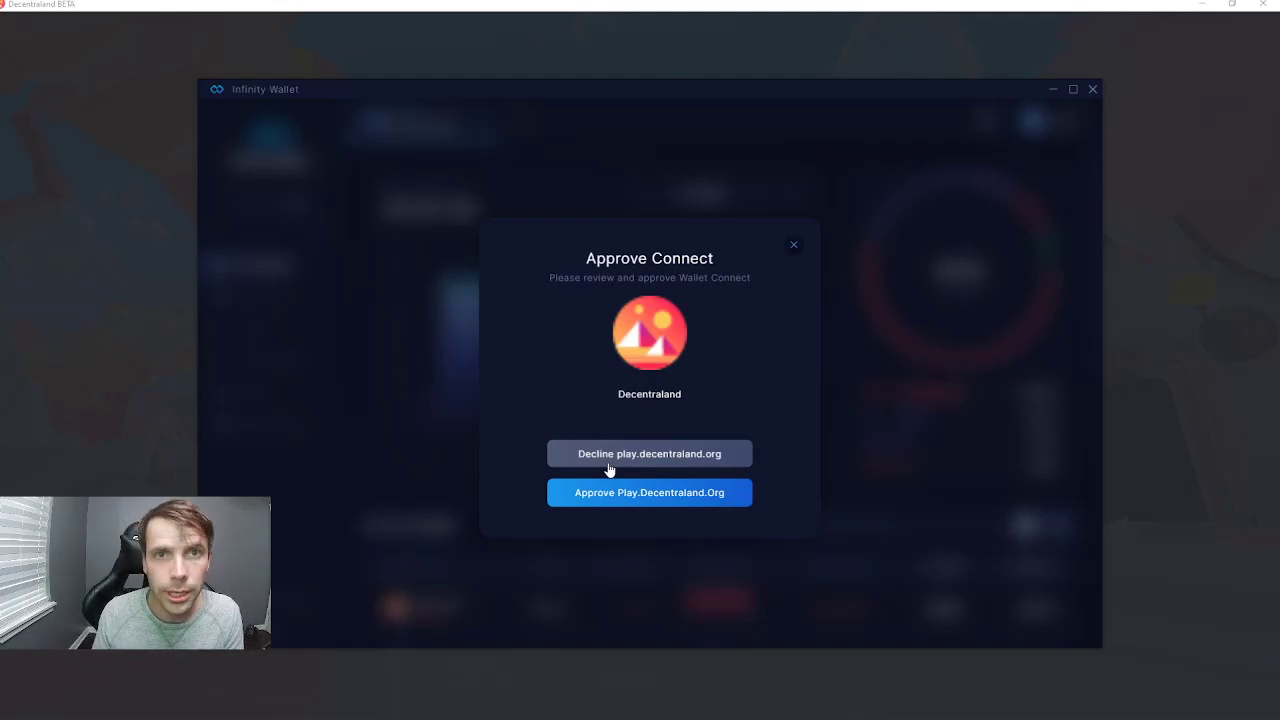
Approve the play.decentraland.org connection and sign its login request in Infinity Wallet.
{"action": "left_click", "coordinate": [626, 495]}
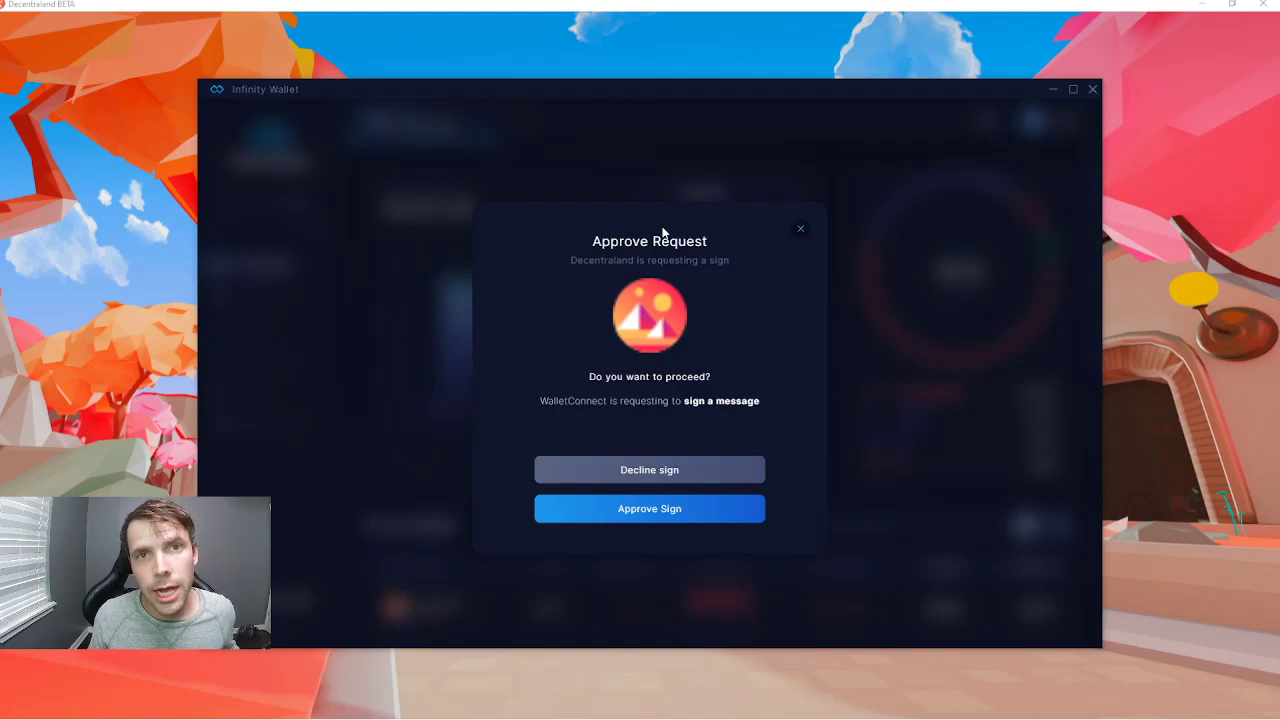
{"action": "left_click", "coordinate": [662, 509]}
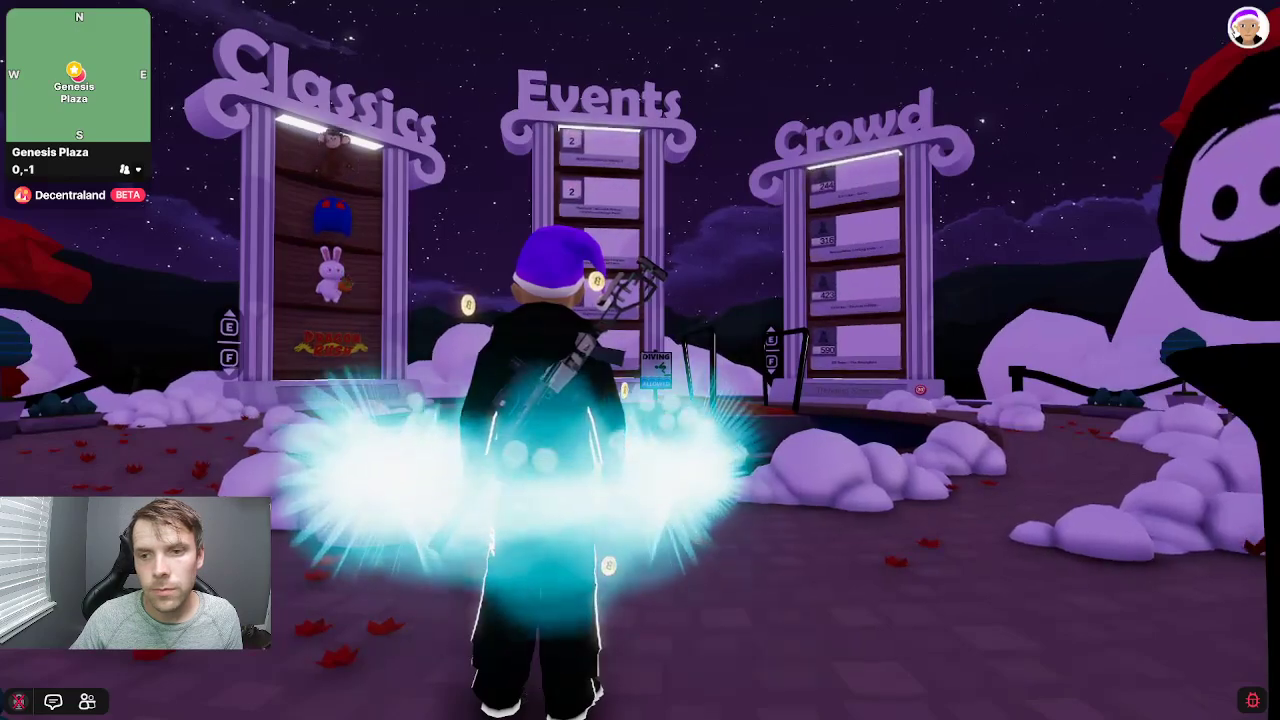
Walk the avatar around the Genesis Plaza pool to the Trending Scenes board at parcel 1,0.
{"action": "left_click", "coordinate": [636, 357]}
{"action": "key", "text": "a"}
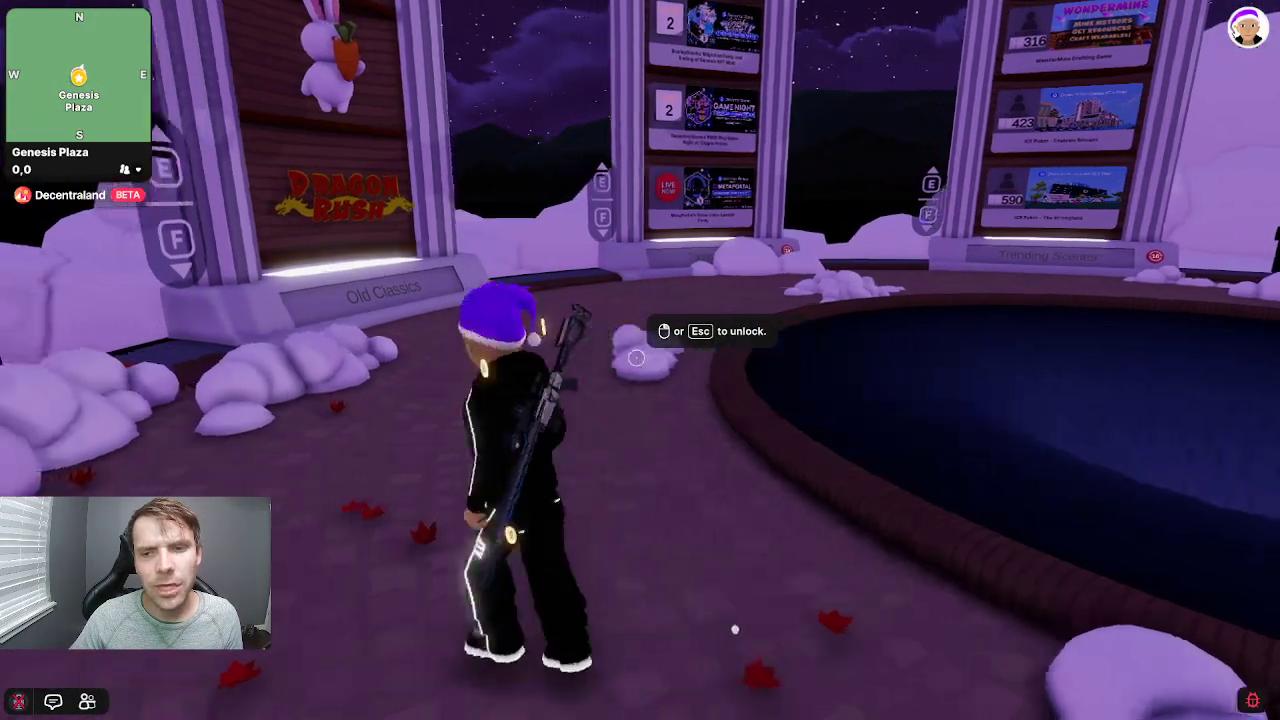
{"action": "key", "text": "w"}
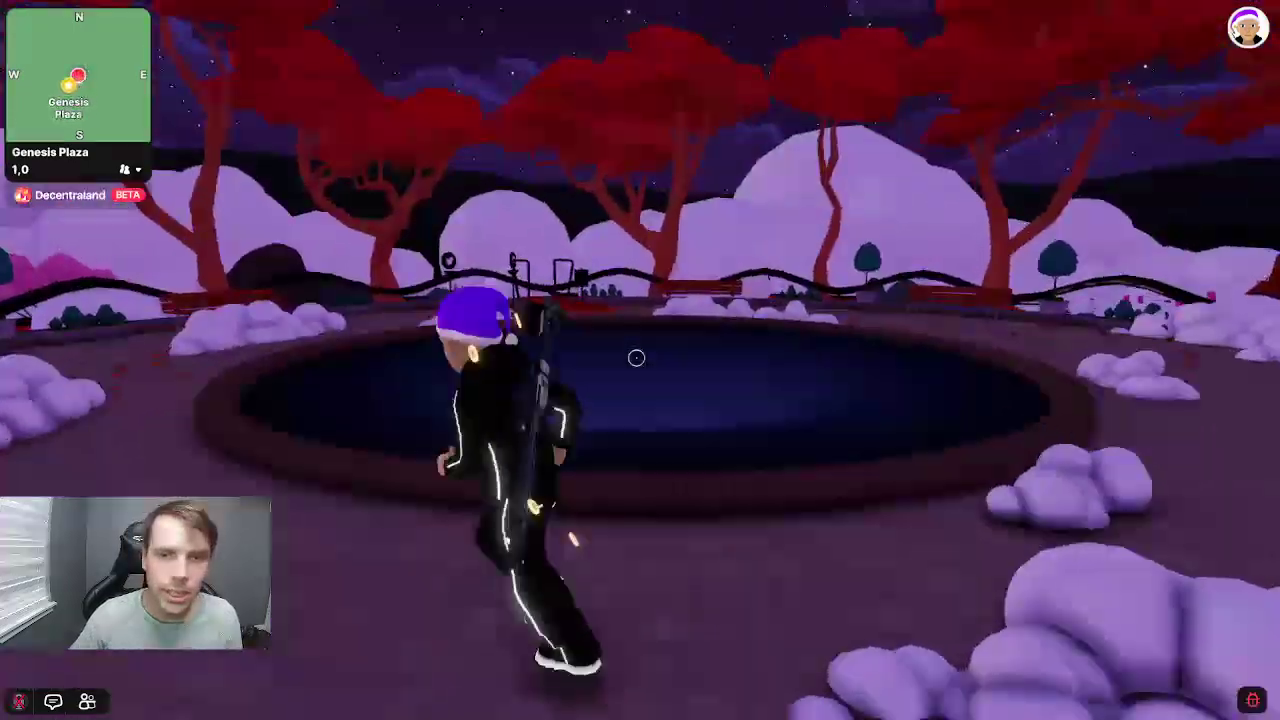
{"action": "key", "text": "w"}
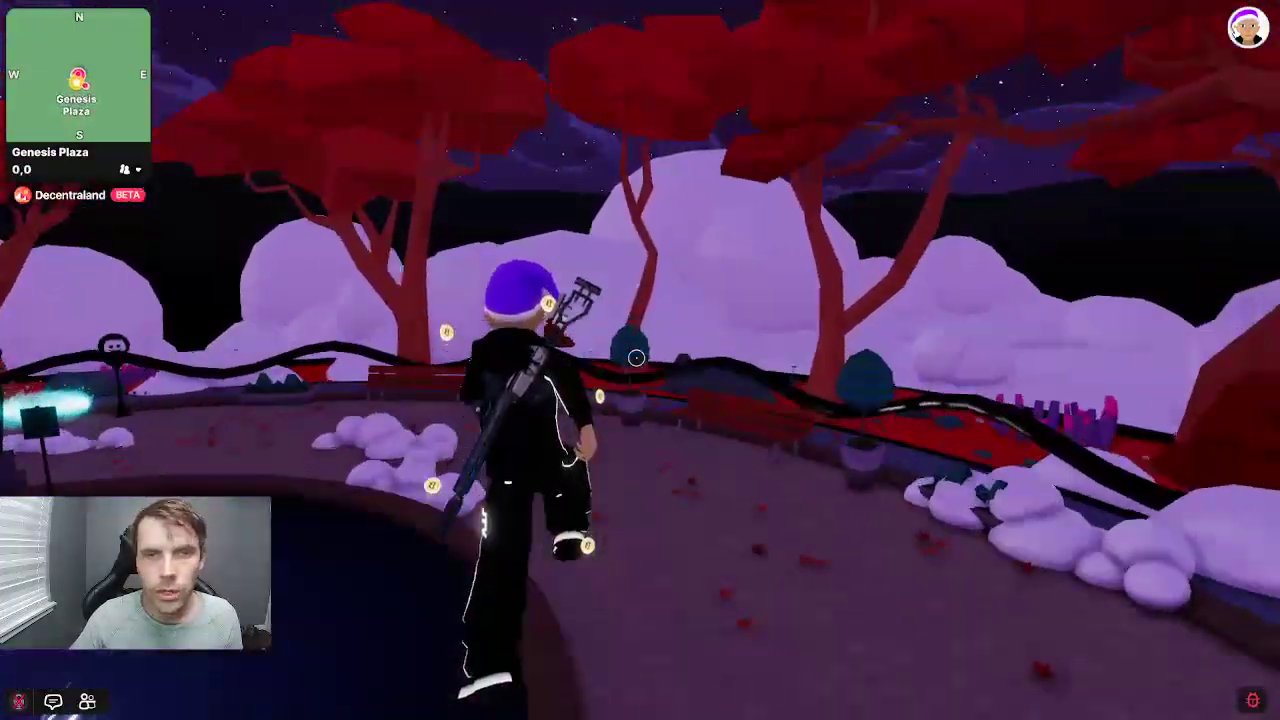
{"action": "key", "text": "w"}
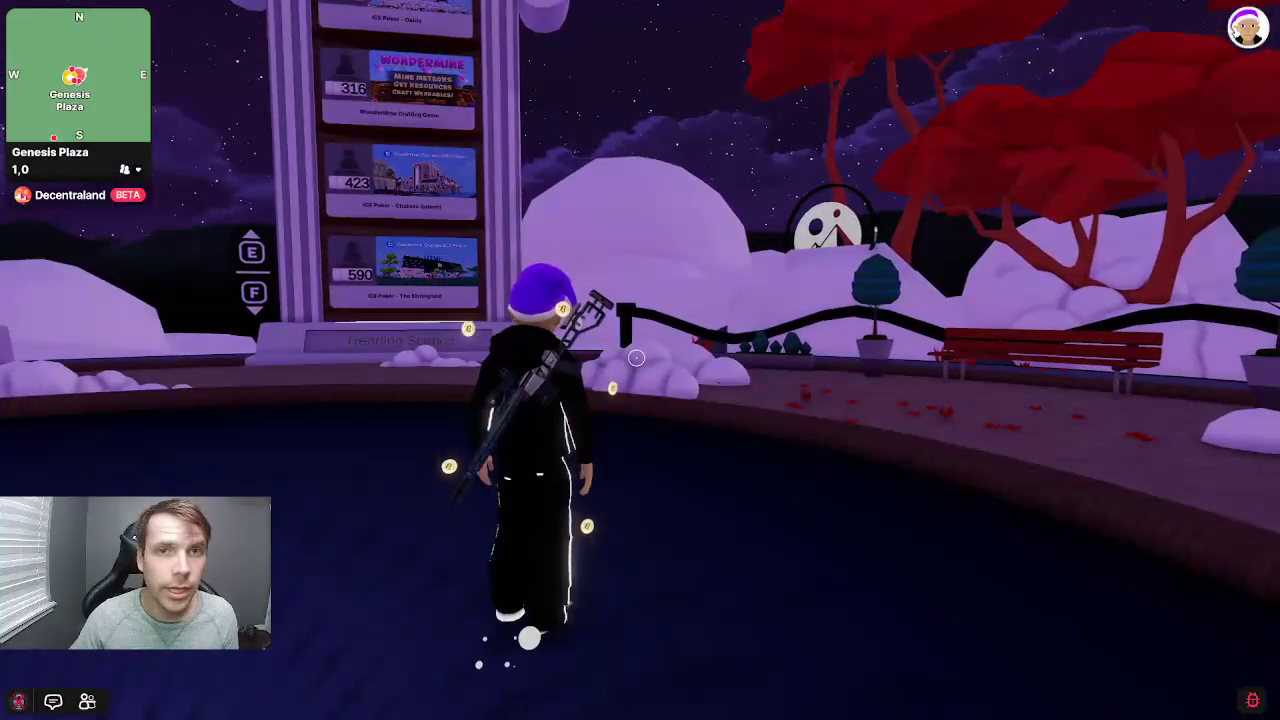
{"action": "key", "text": "w"}
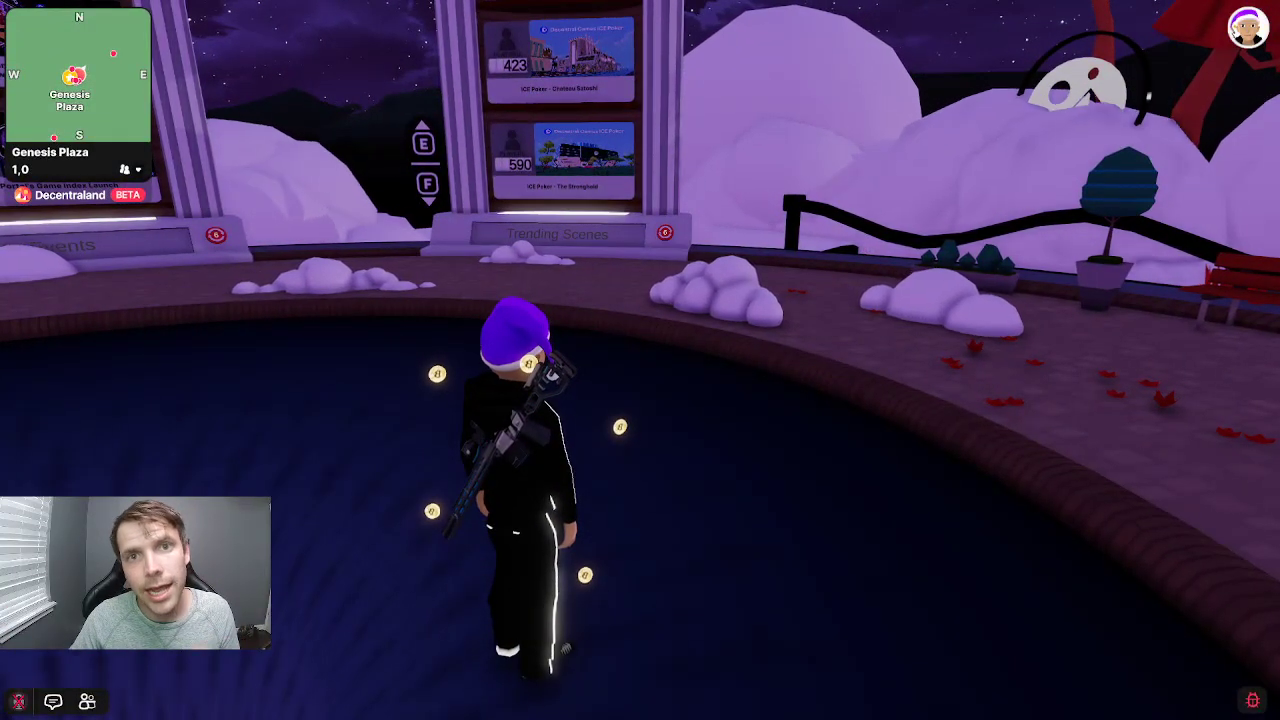
Return to Infinity Wallet and open the play.decentraland.org Wallet Connect session details.
{"action": "key", "text": "alt+Tab"}
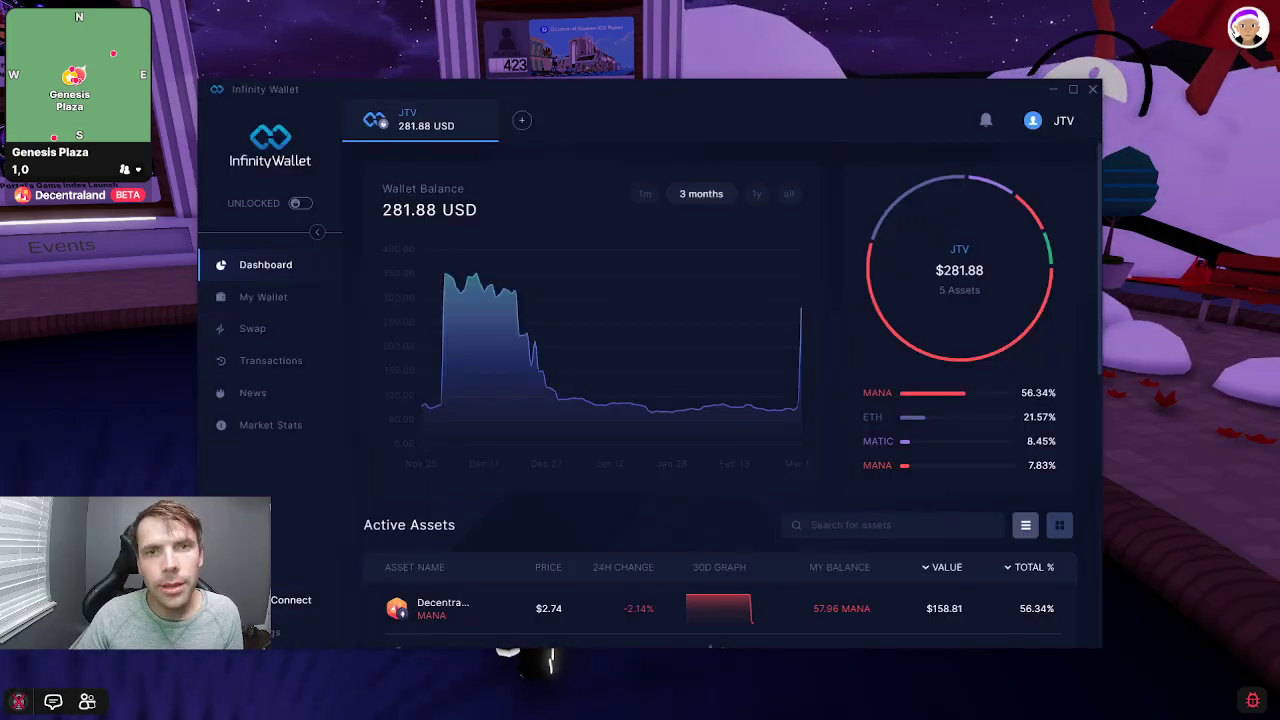
{"action": "left_click", "coordinate": [285, 600]}
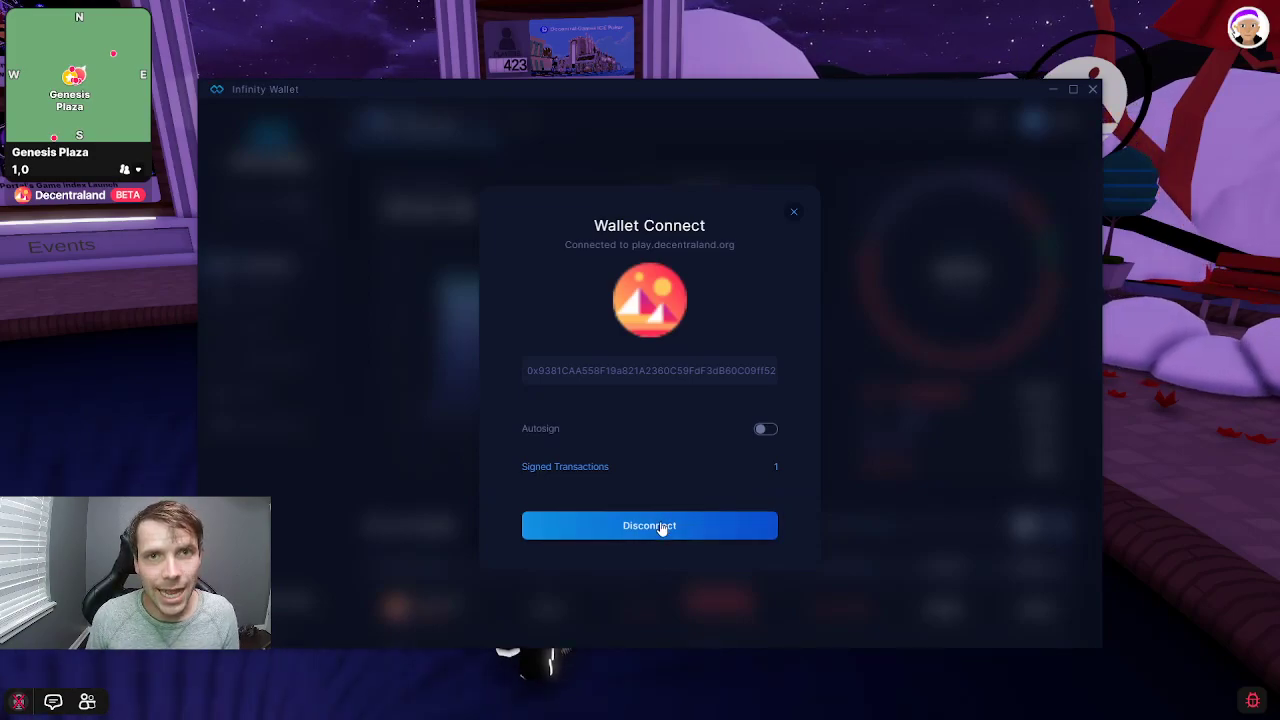